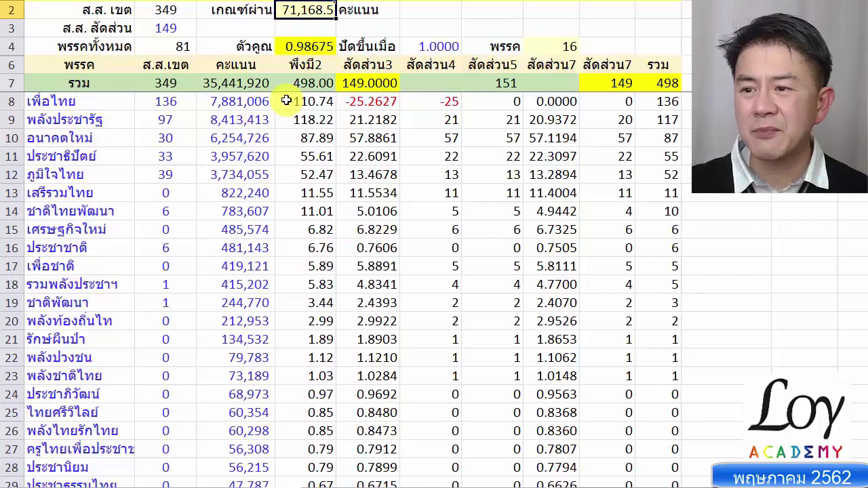
Compare the votes, พึงมี2 seats, constituency seats and สัดส่วน3 values for เพื่อไทย and พลังประชารัฐ.
click(286, 100)
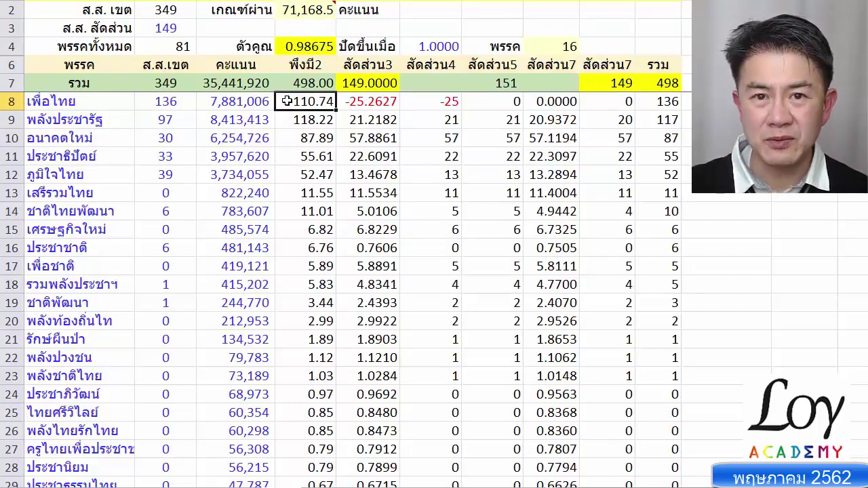
click(255, 105)
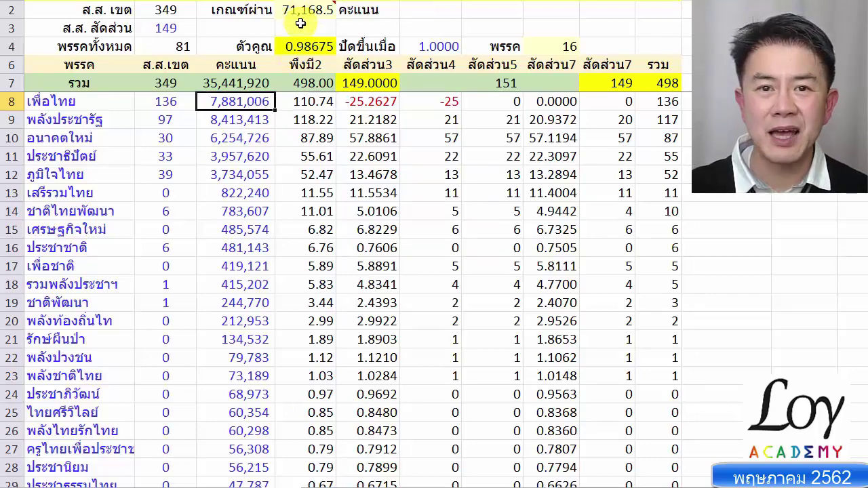
click(287, 105)
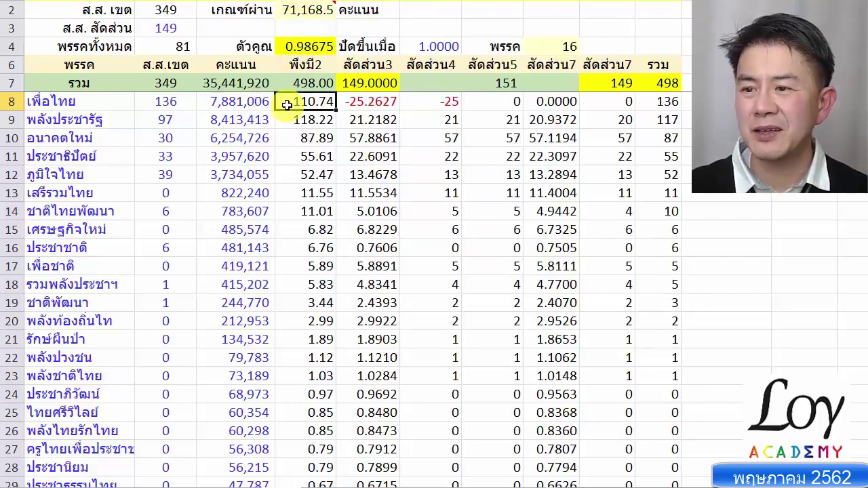
click(283, 119)
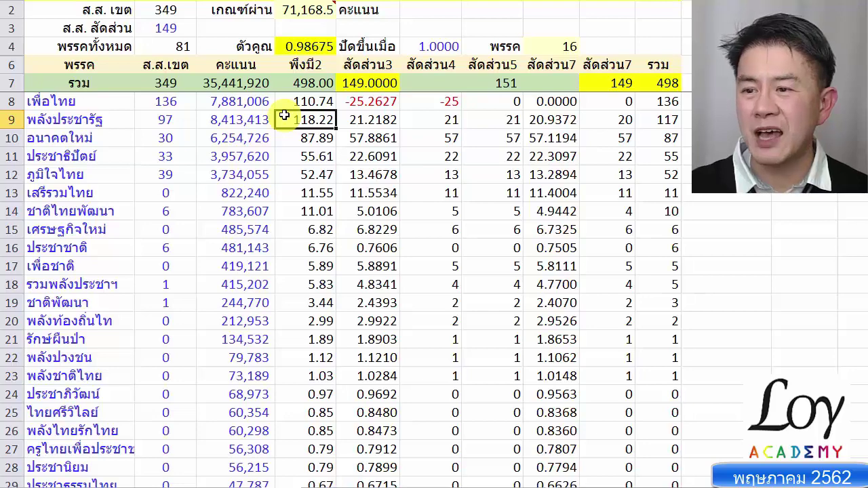
click(285, 102)
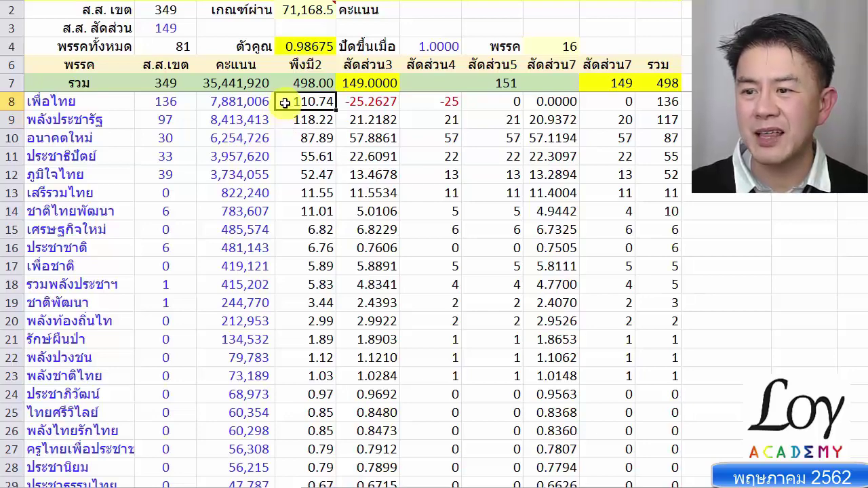
click(190, 100)
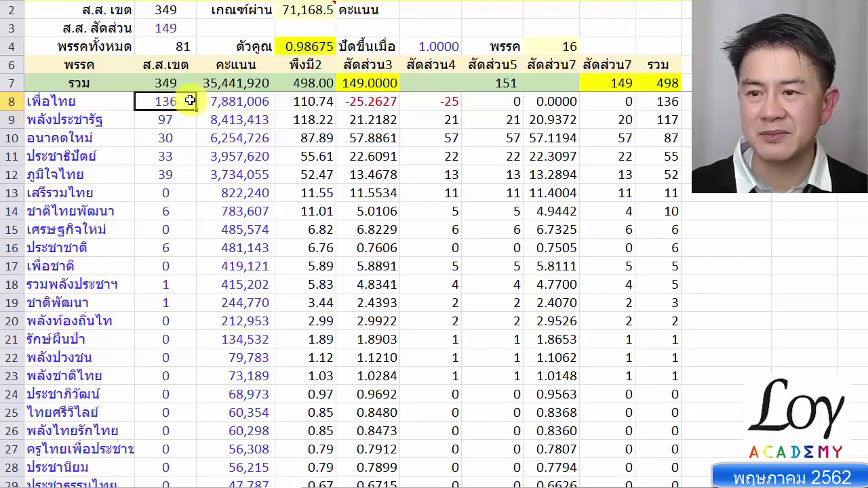
click(285, 120)
click(189, 121)
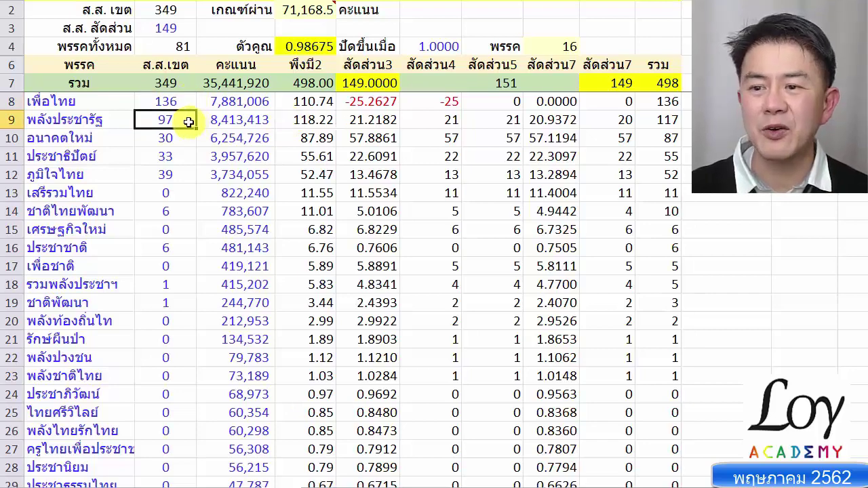
click(342, 122)
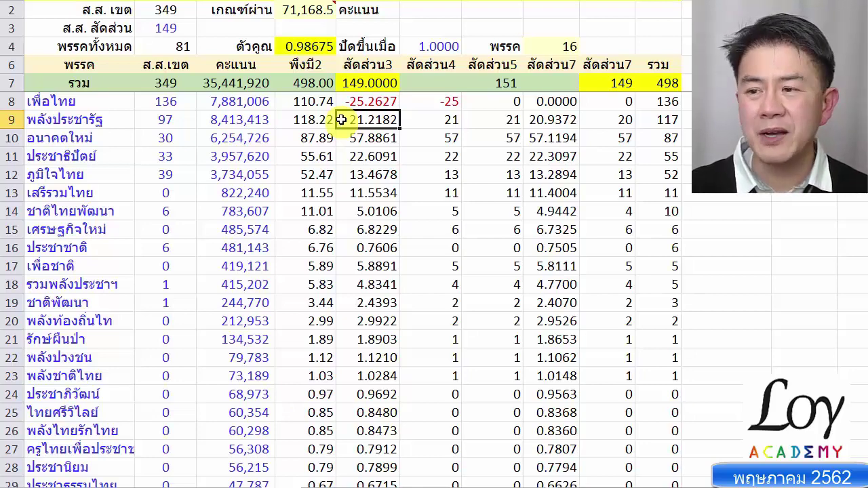
click(339, 105)
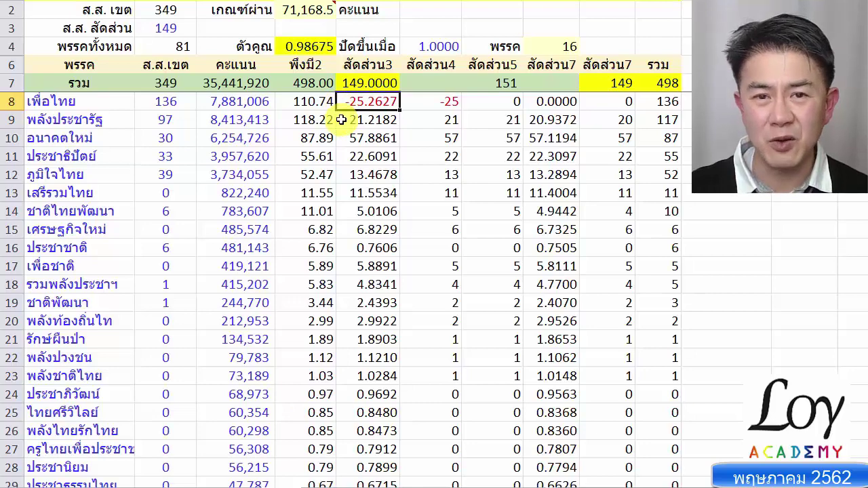
Review the สัดส่วน3, สัดส่วน4 and สัดส่วน5 columns by party, along with the สัดส่วน3 and สัดส่วน5 totals.
drag(346, 102, 360, 479)
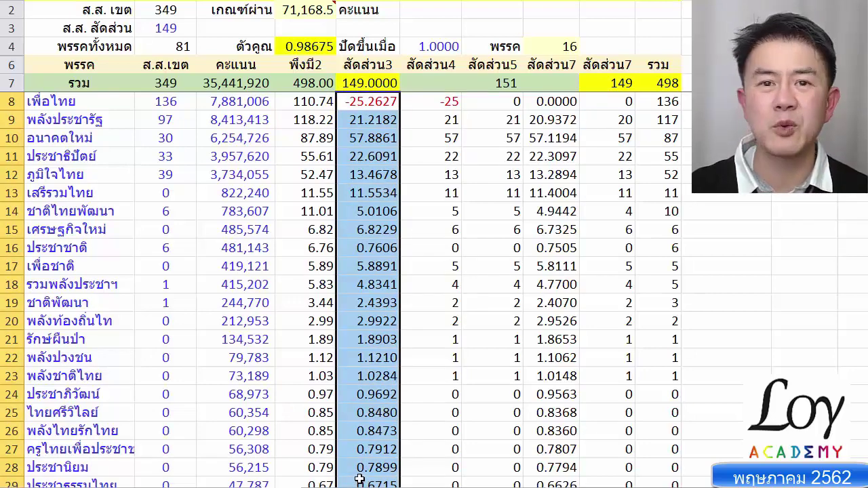
click(339, 82)
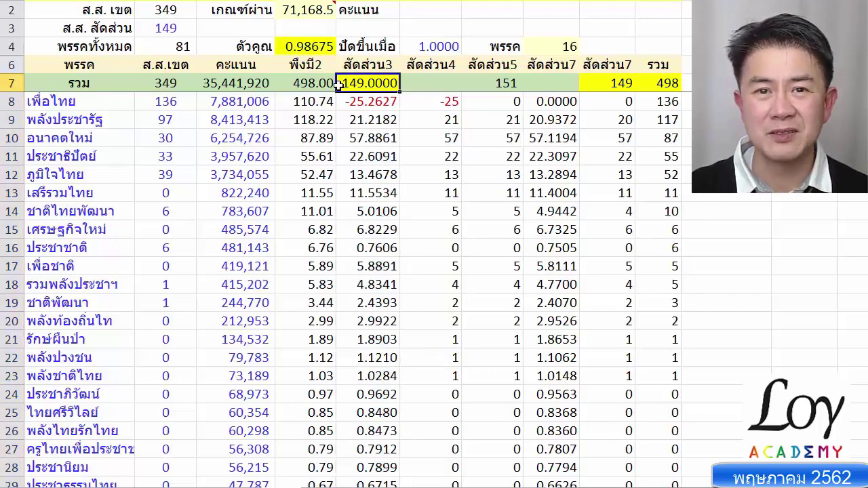
click(409, 102)
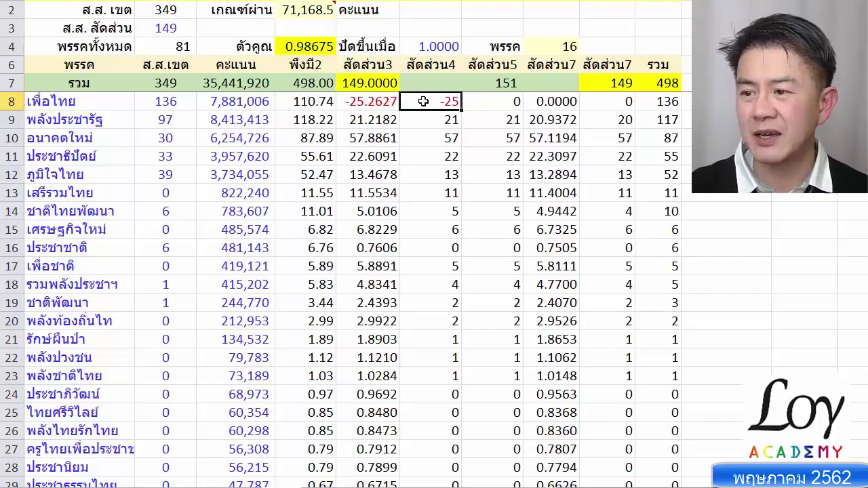
click(424, 1)
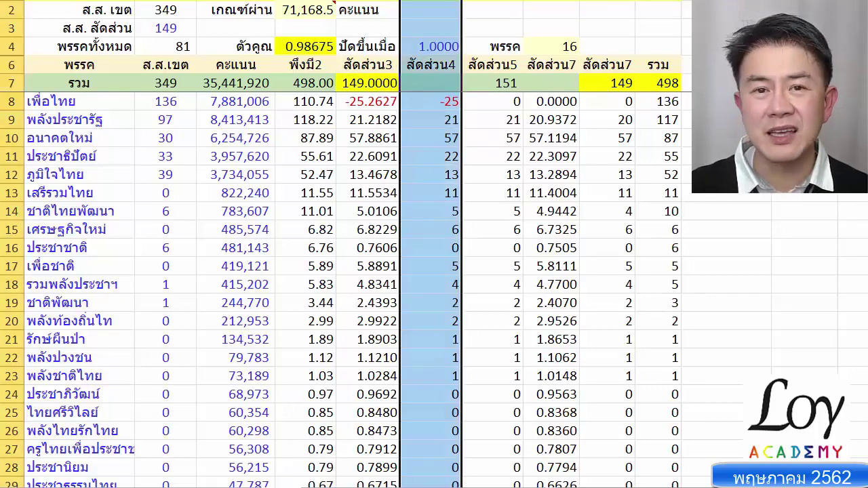
click(485, 104)
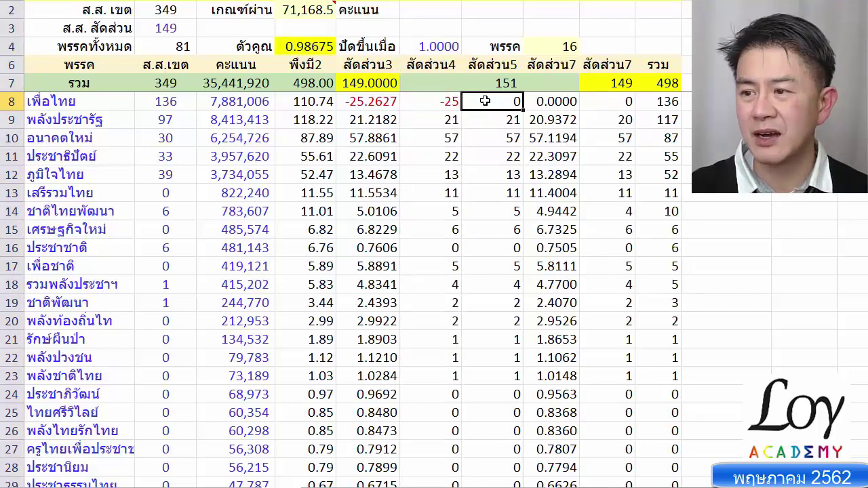
click(487, 124)
click(487, 139)
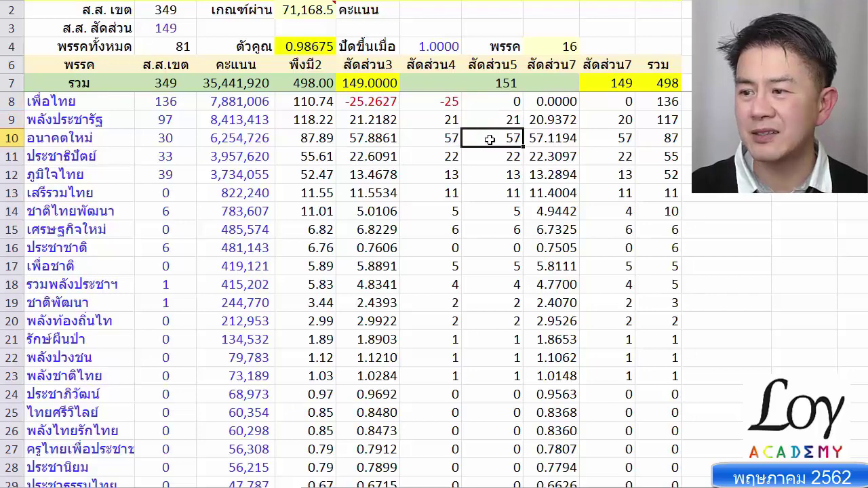
click(489, 157)
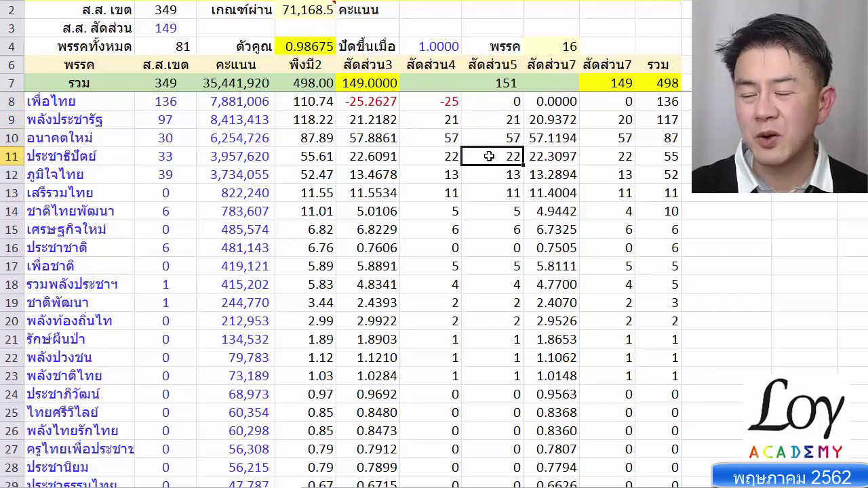
click(492, 84)
drag(496, 102, 500, 372)
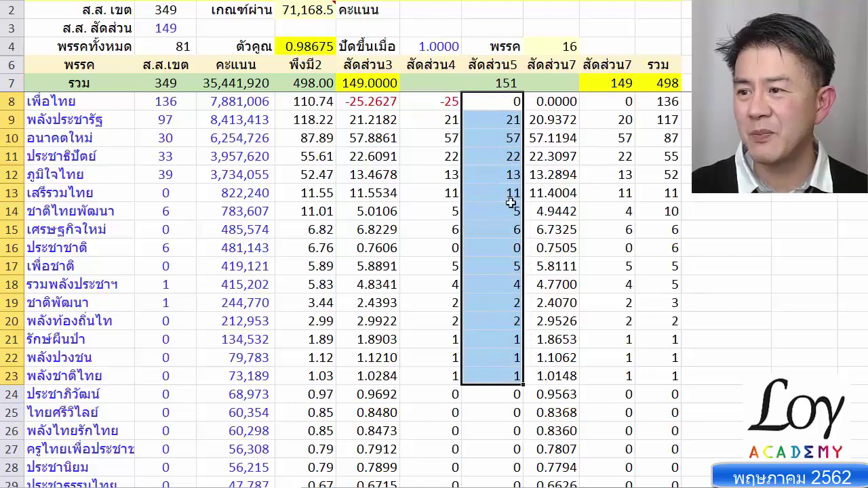
click(476, 84)
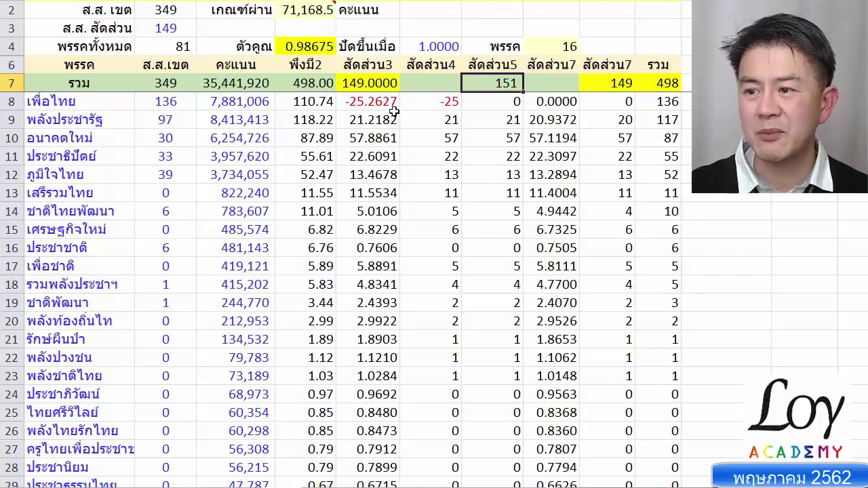
Examine the ตัวคูณ multiplier, the scaled สัดส่วน7 column and the total of the whole-number สัดส่วน7 seats.
click(383, 157)
click(330, 42)
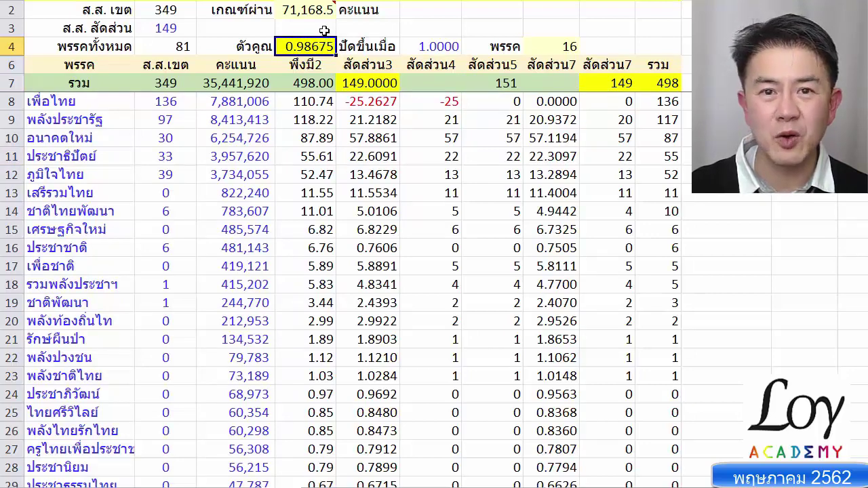
click(551, 119)
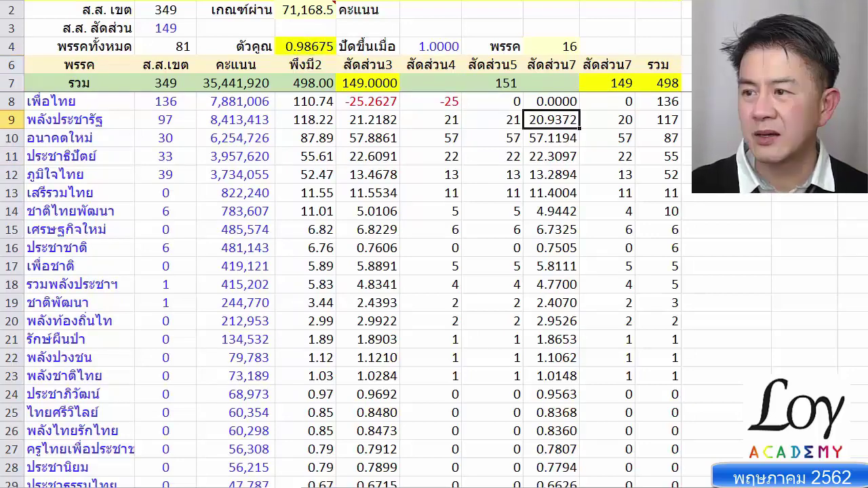
click(549, 2)
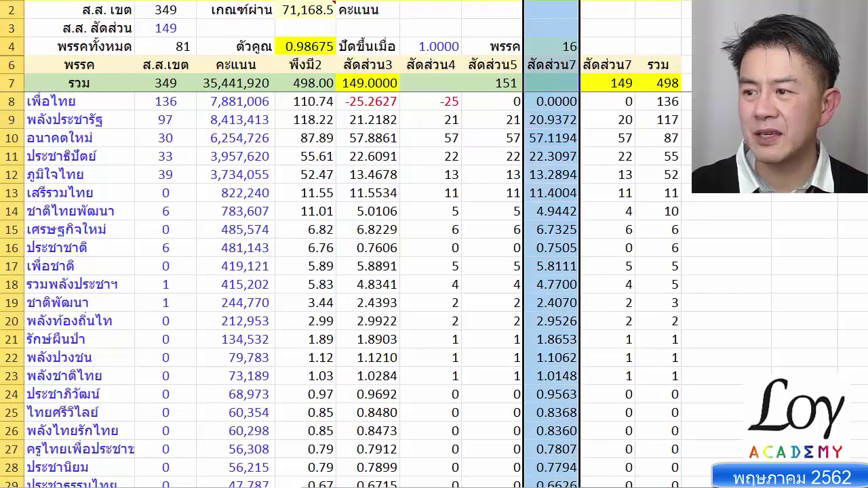
click(595, 81)
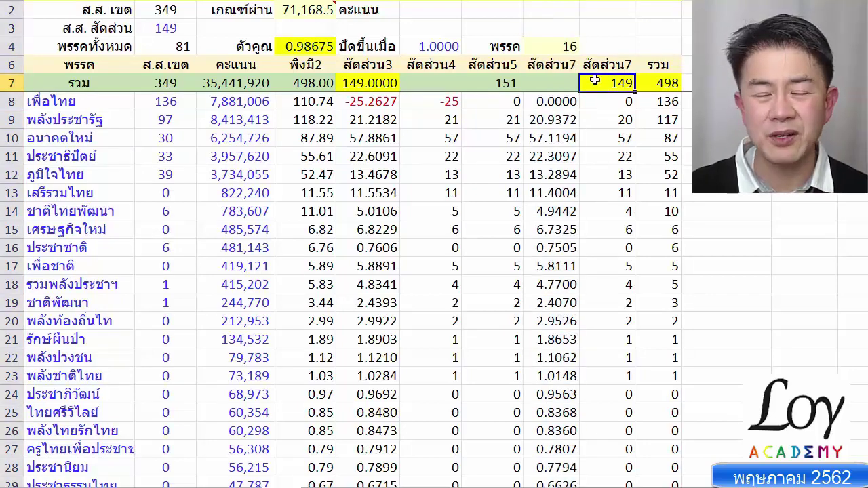
Undo the earlier changes to the ตัวคูณ multiplier and to the negative สัดส่วน3 allocation for เพื่อไทย.
click(340, 103)
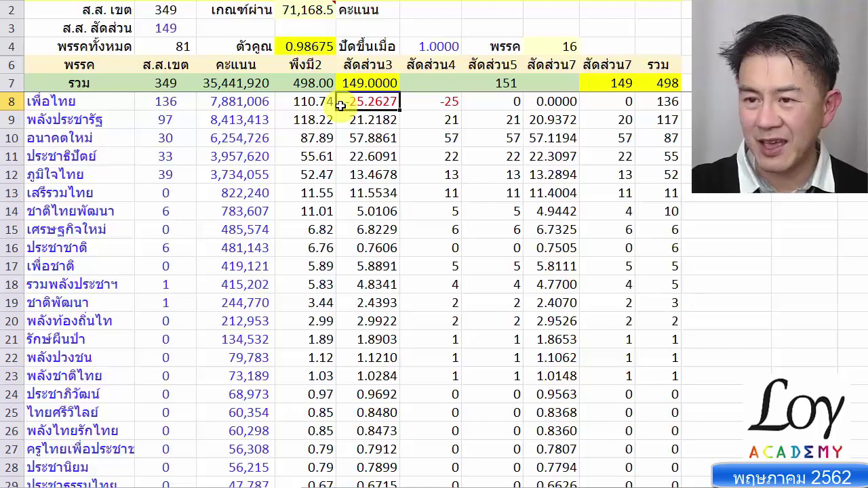
click(342, 91)
key(ctrl+z)
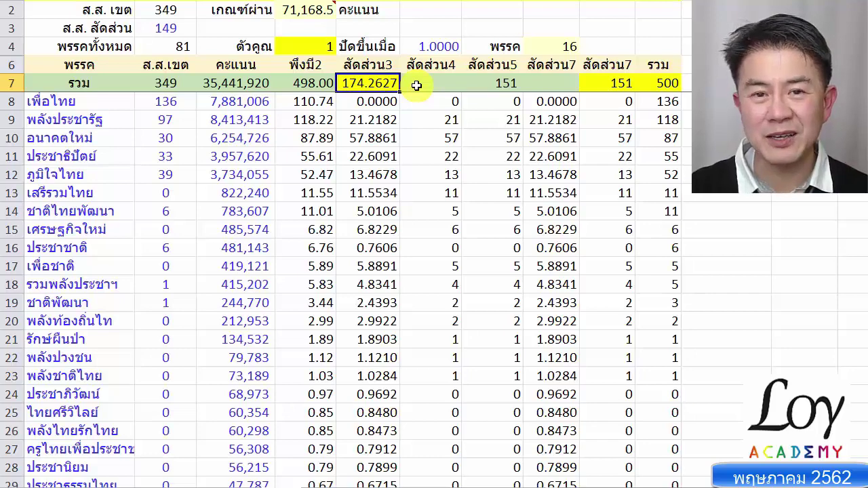
Set the ตัวคูณ multiplier to a formula dividing 149 by the สัดส่วน3 total.
click(309, 45)
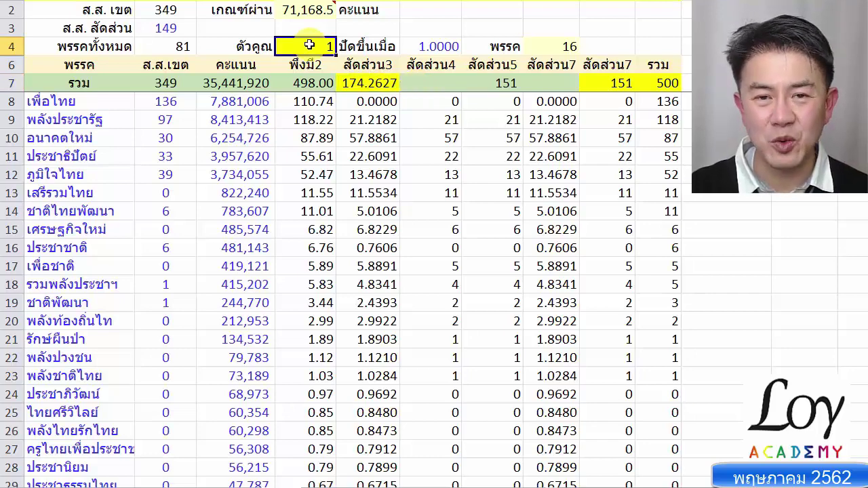
text(=14)
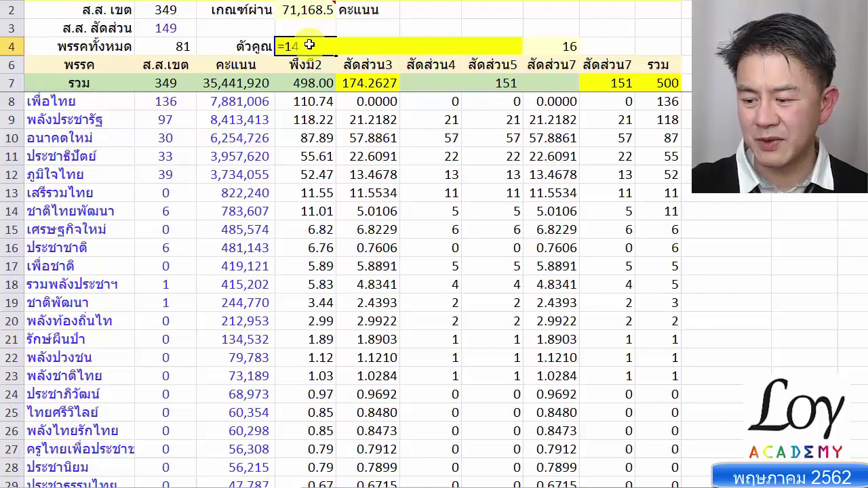
text(9/)
click(349, 83)
key(Return)
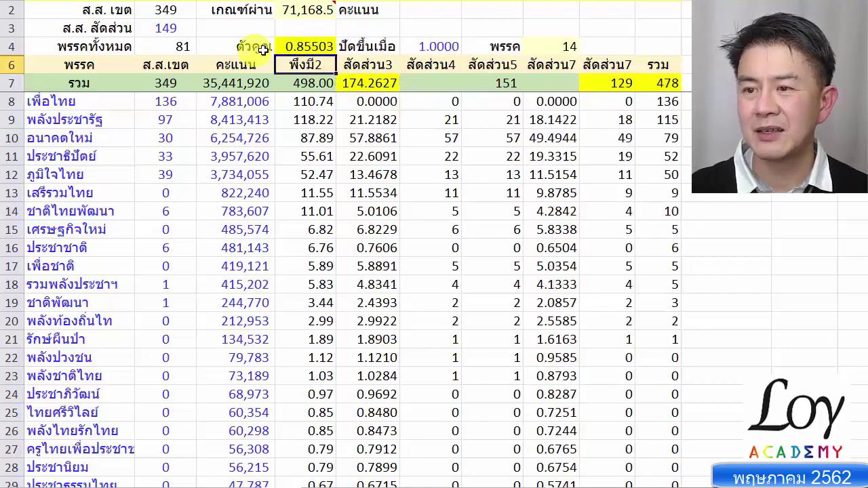
Inspect the recalculated multiplier, the scaled seats of อนาคตใหม่ and ประชาธิปัตย์, and the สัดส่วน3 and สัดส่วน7 totals.
click(278, 47)
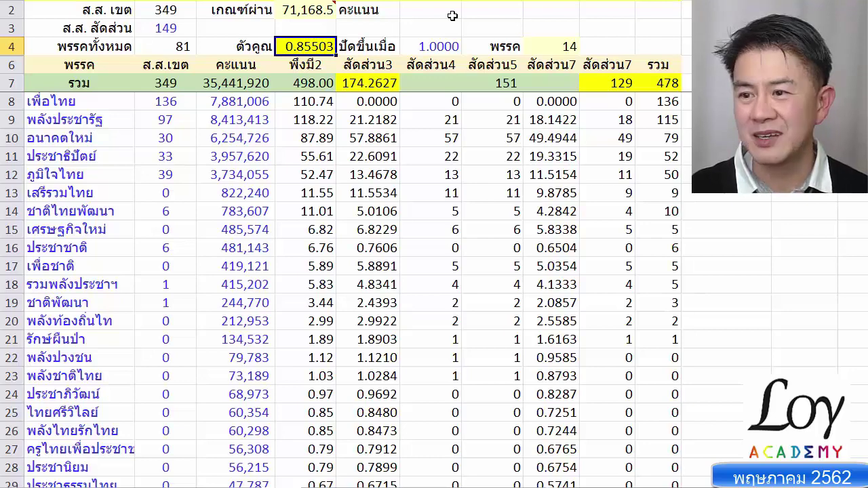
click(428, 137)
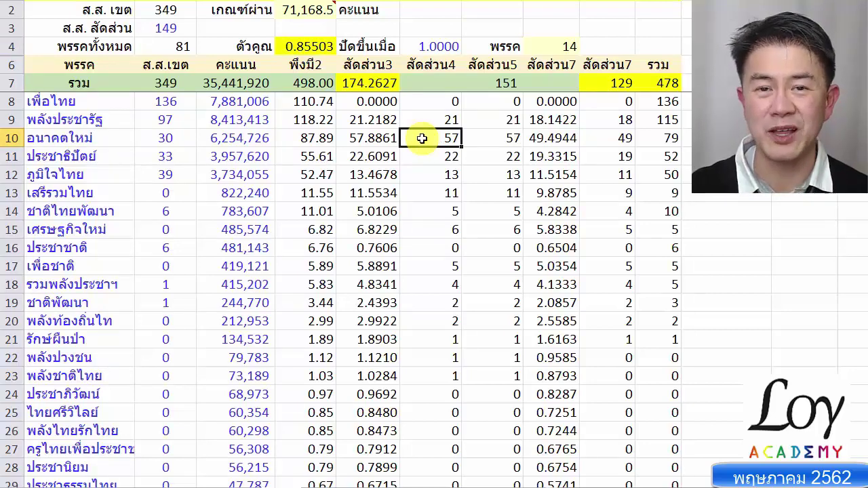
key(Right)
key(Right)
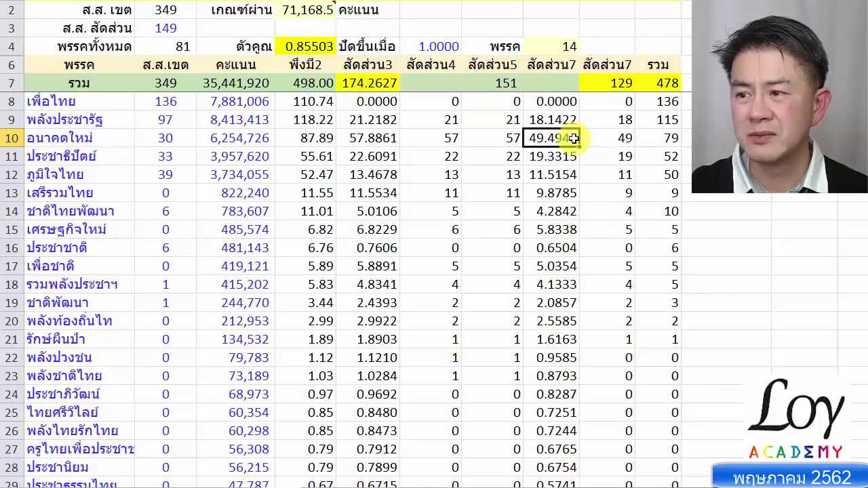
click(567, 159)
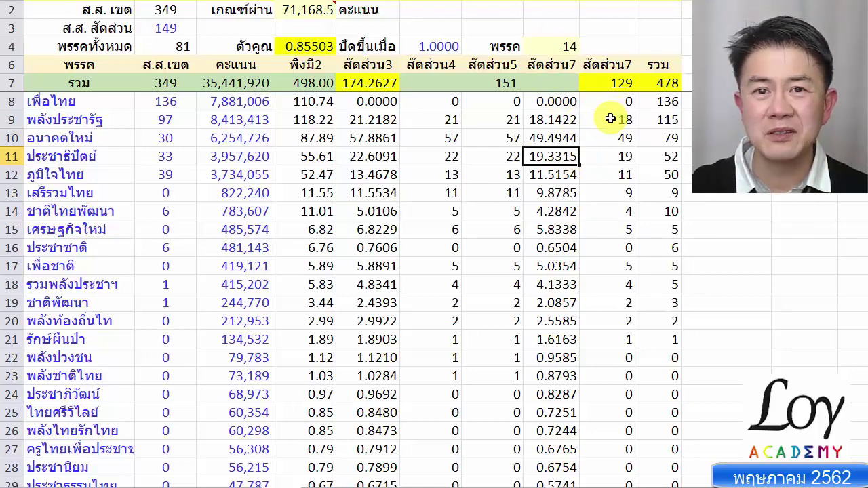
click(602, 83)
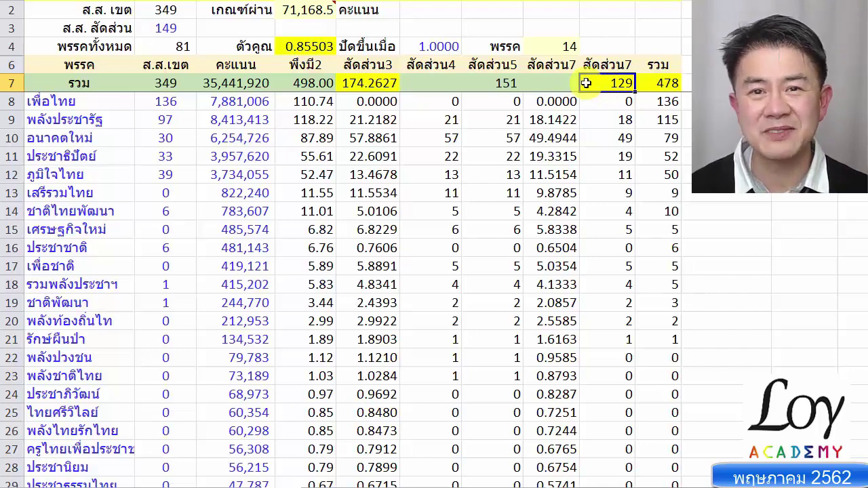
click(398, 82)
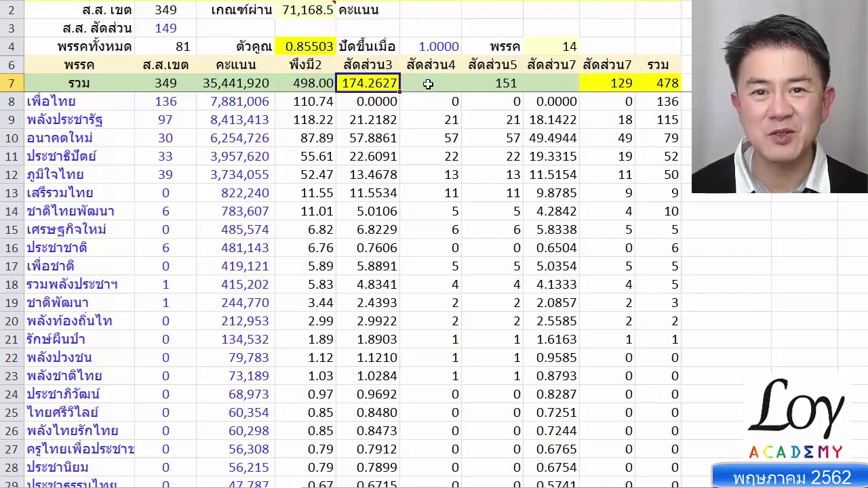
click(601, 83)
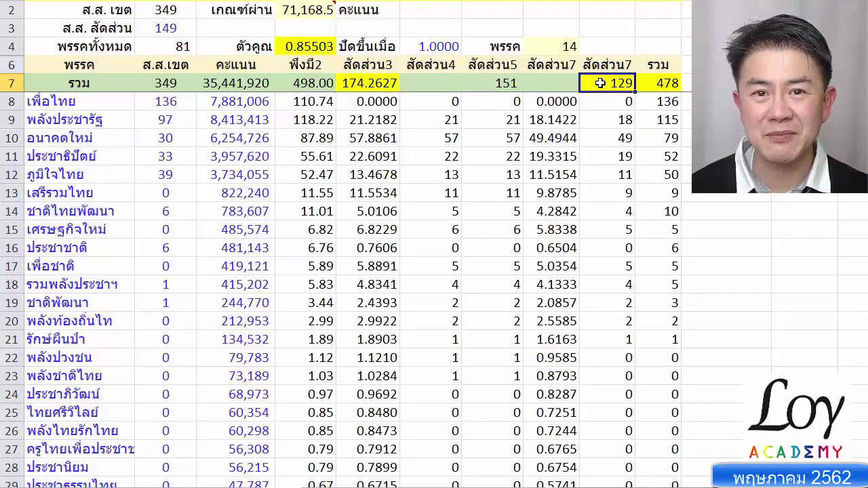
Try a ปัดขึ้นเมื่อ rounding threshold of 0.5 and check the total of the whole-number สัดส่วน7 seats.
click(416, 44)
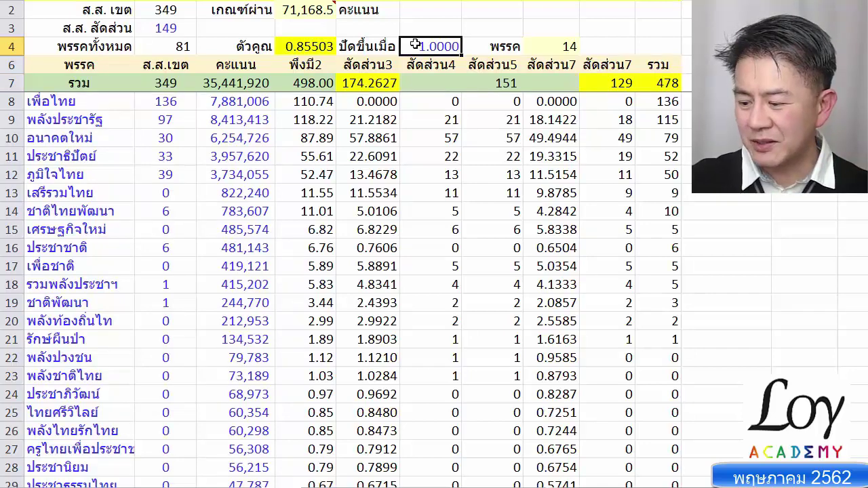
text(.5)
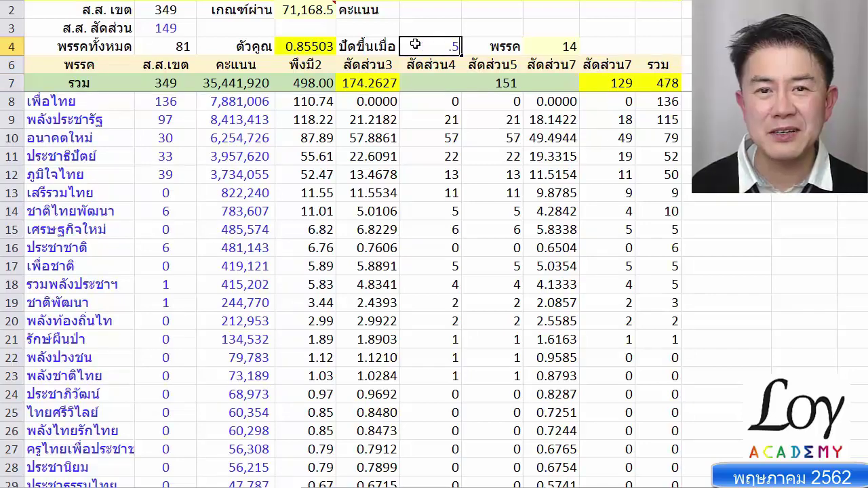
click(598, 82)
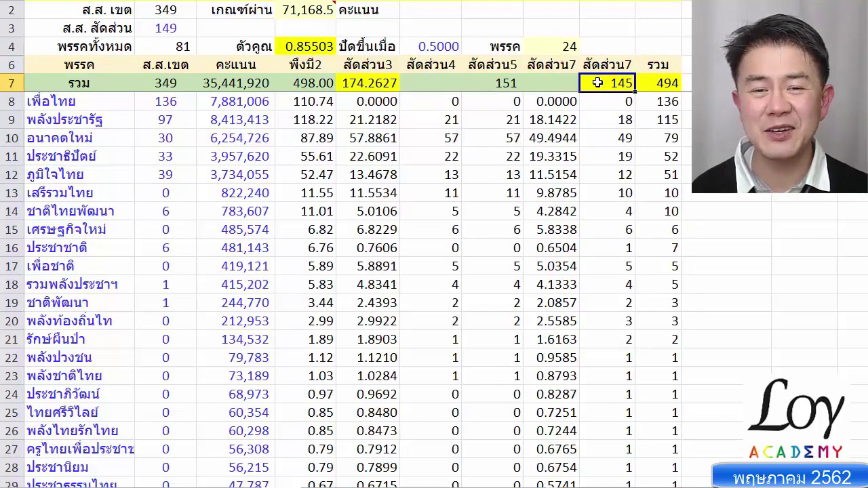
Set the ปัดขึ้นเมื่อ rounding threshold to 0.372.
click(469, 45)
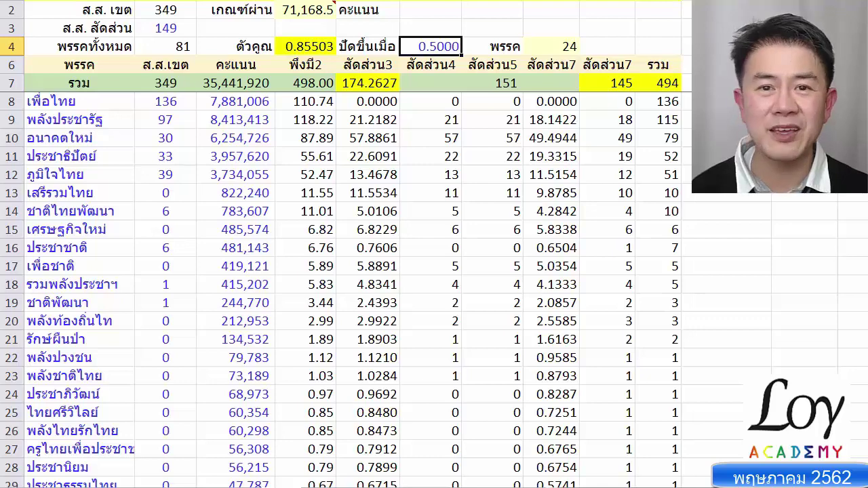
text(.372)
key(ctrl+Return)
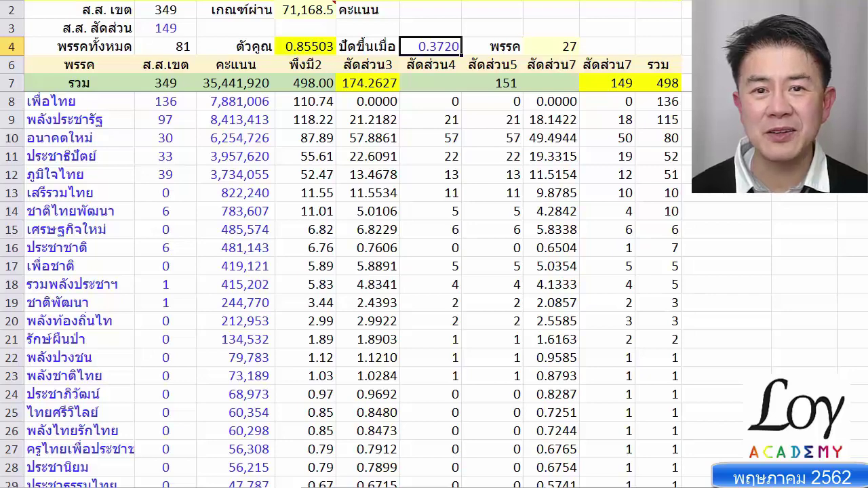
Inspect the สัดส่วน3 total, the สัดส่วน3 value of เพื่อไทย, and the พึงมี2 and whole-number สัดส่วน7 seats of ประชานิยม.
click(350, 84)
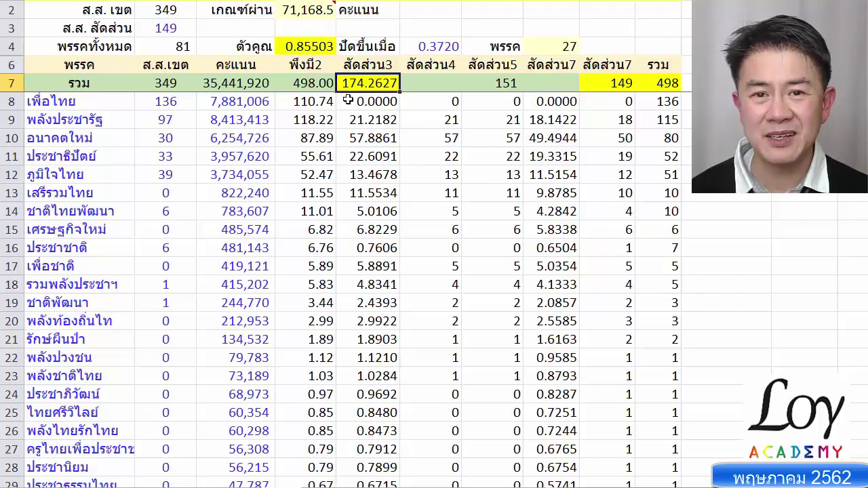
click(348, 101)
click(339, 86)
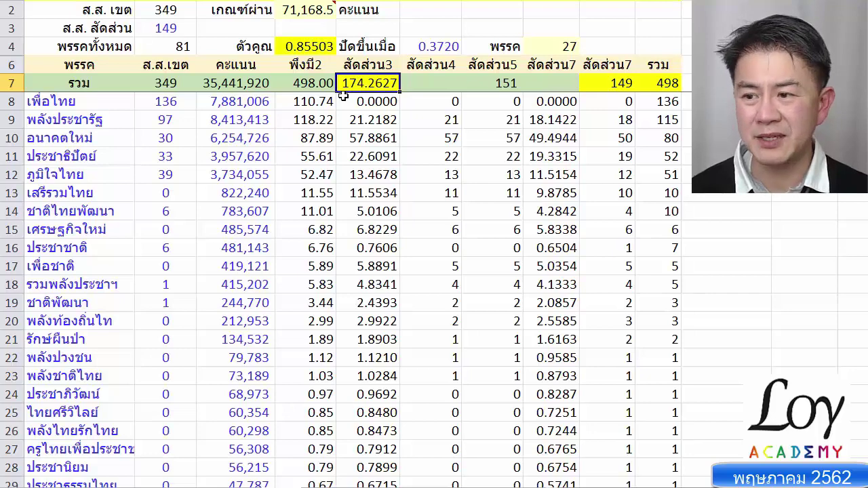
click(299, 453)
click(293, 470)
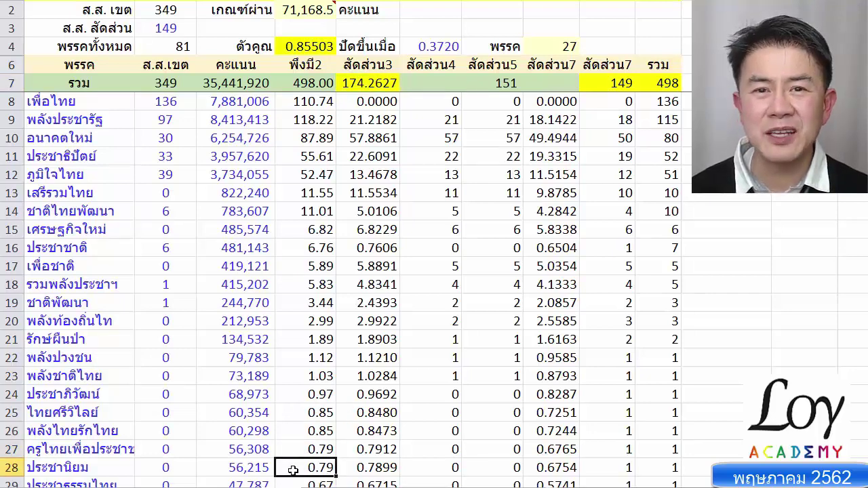
click(615, 467)
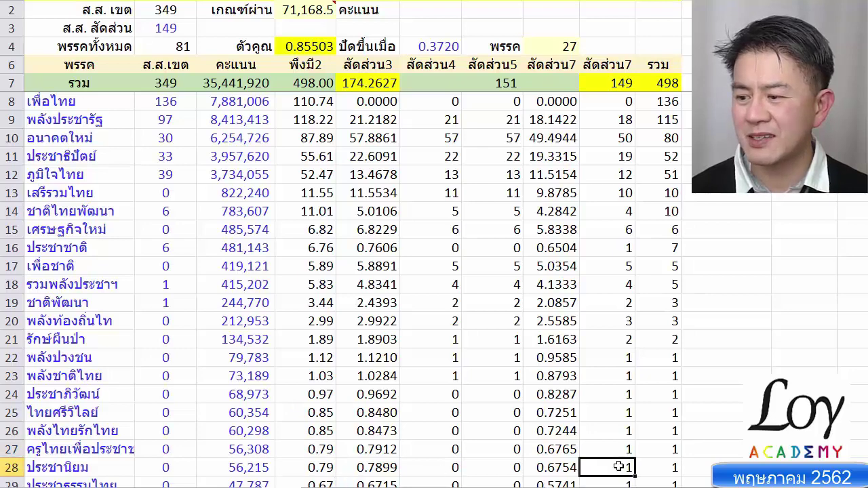